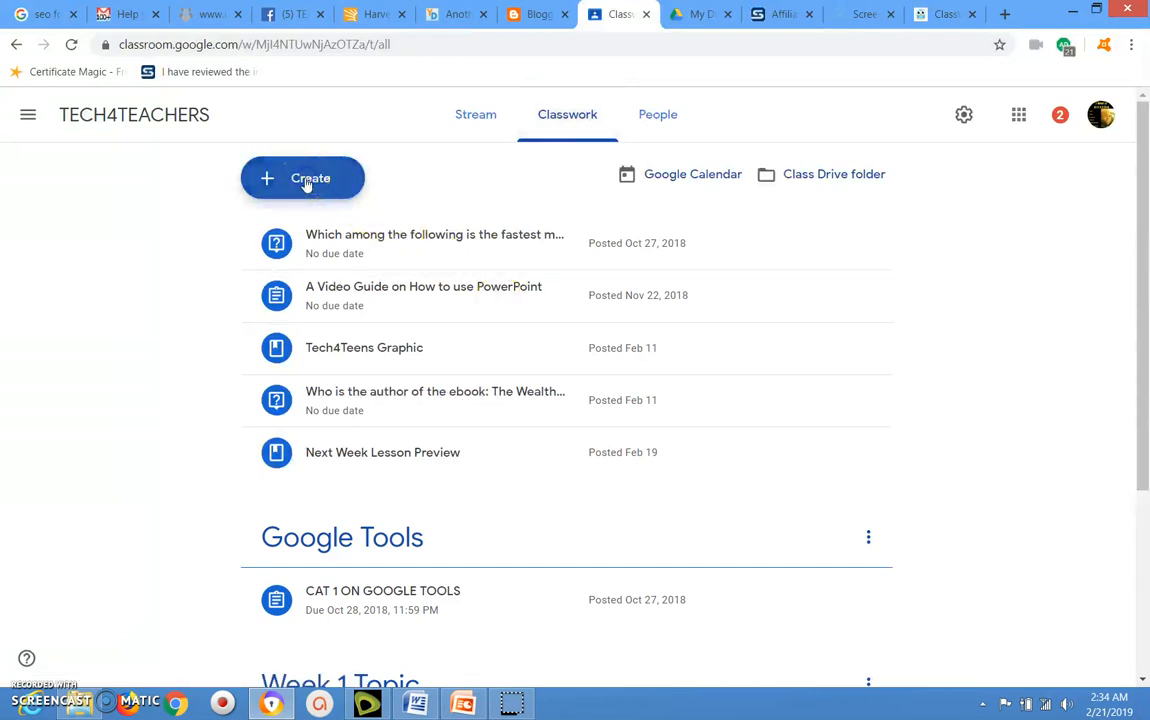
# - Add a new classwork topic named "Week 3 Topic"
pyautogui.click(307, 180)
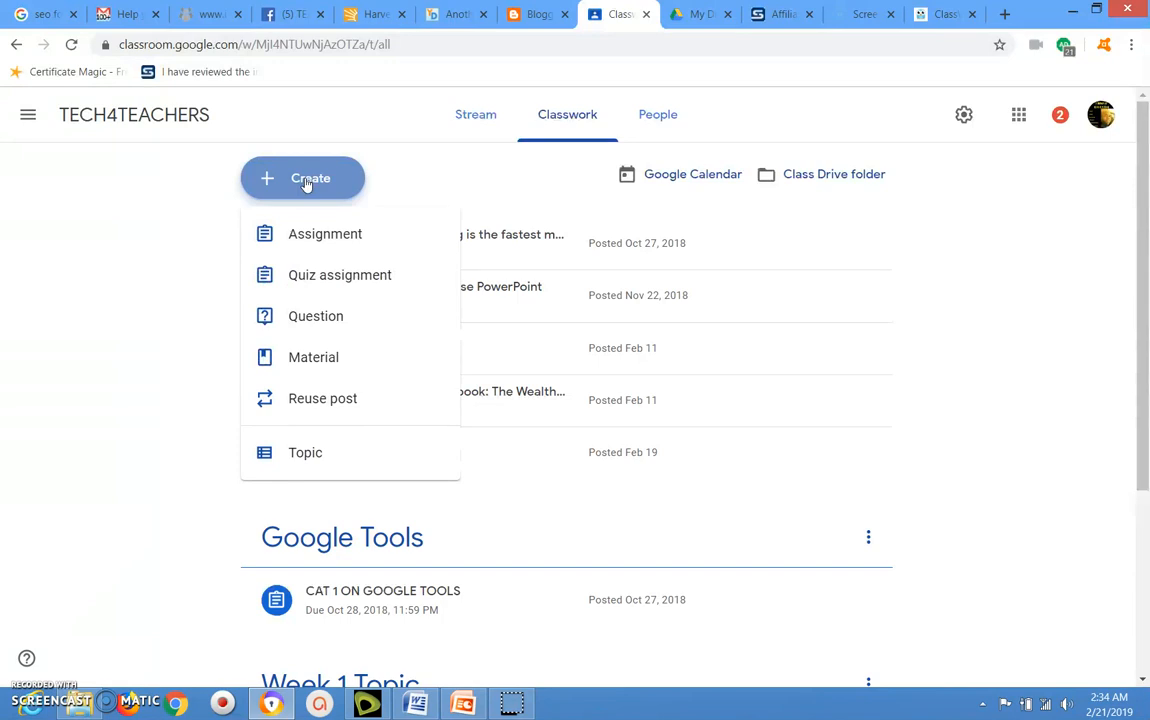
pyautogui.click(330, 459)
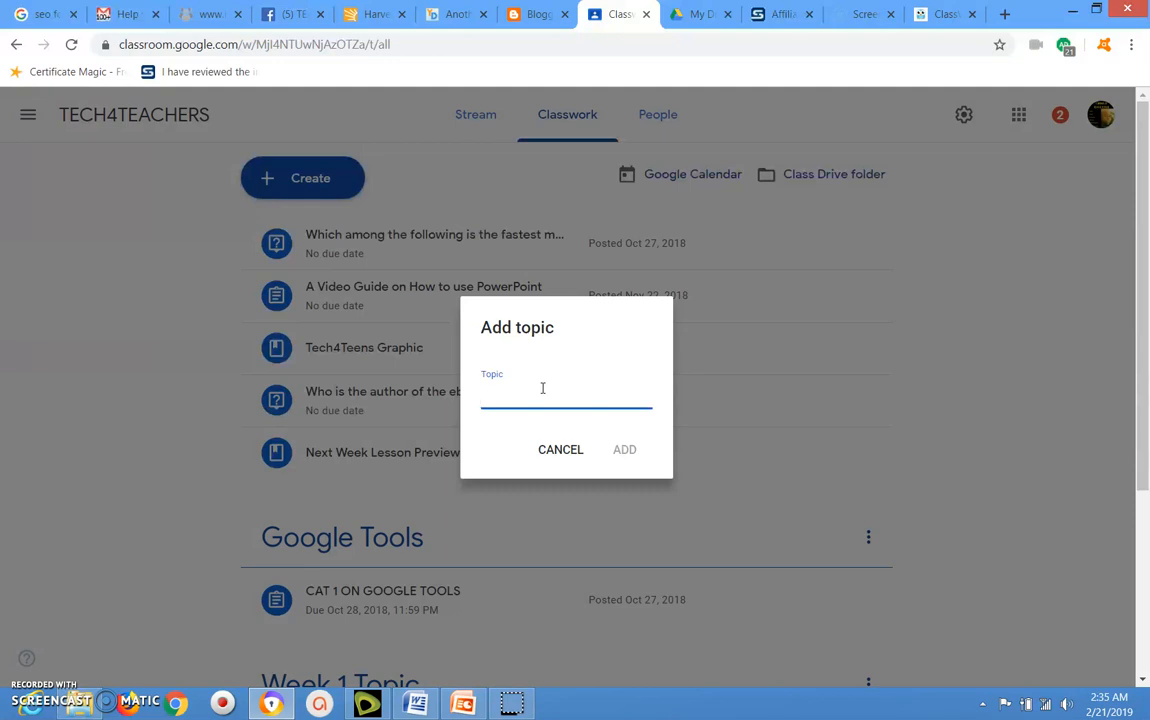
pyautogui.write('Week 3 Topic')
pyautogui.click(624, 449)
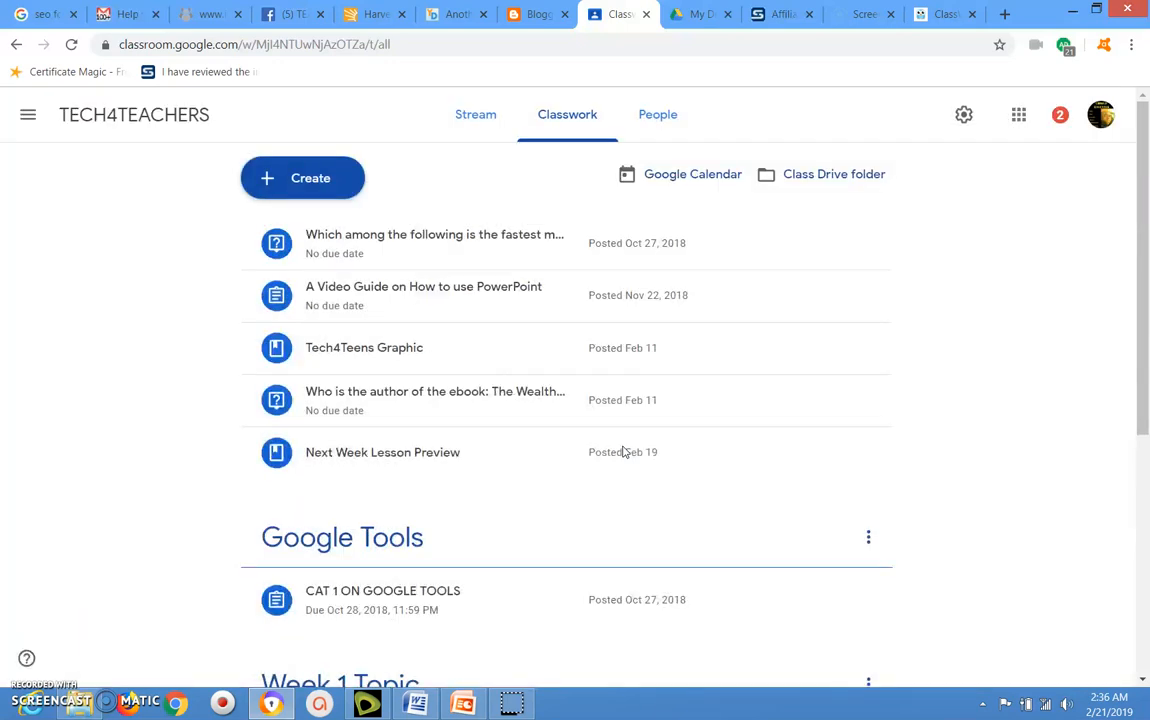
# - Add another classwork topic named "Week 4 Topic"
pyautogui.click(316, 190)
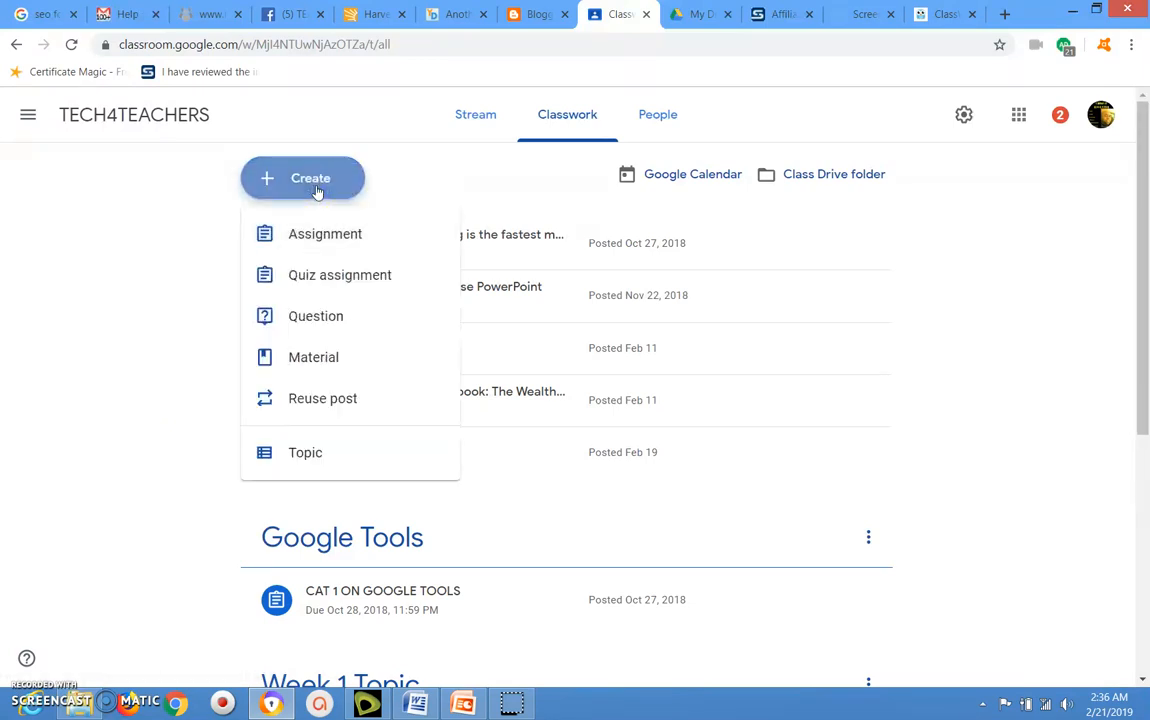
pyautogui.click(312, 455)
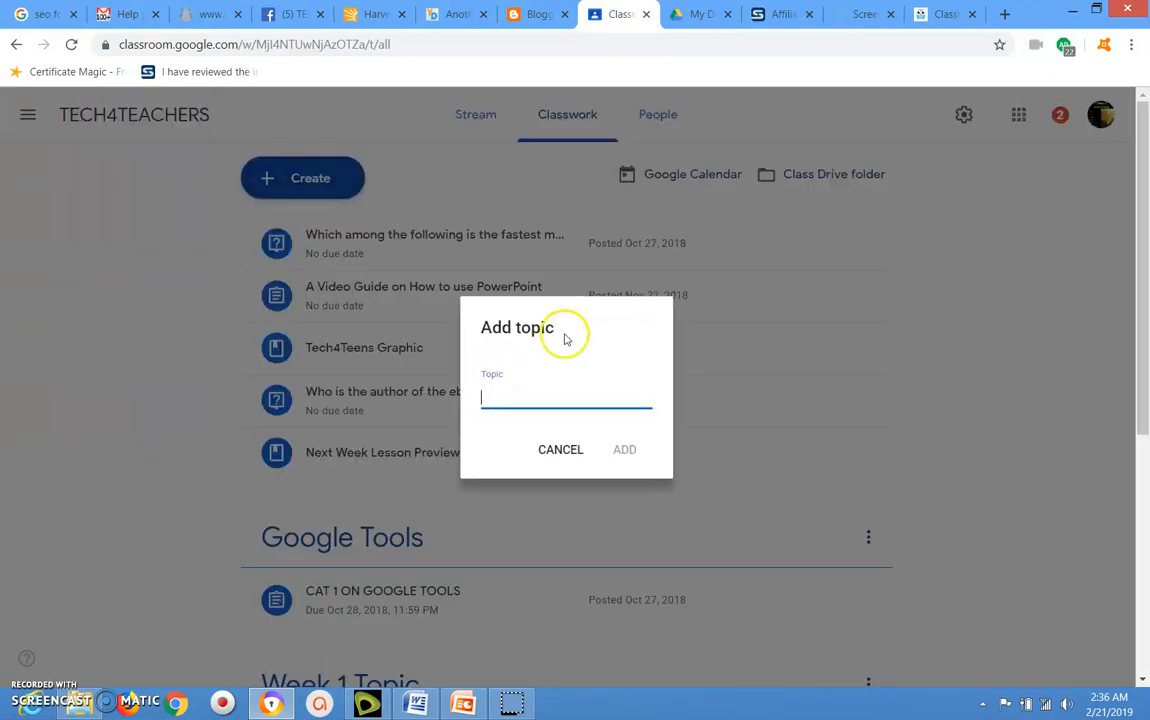
pyautogui.write('Week')
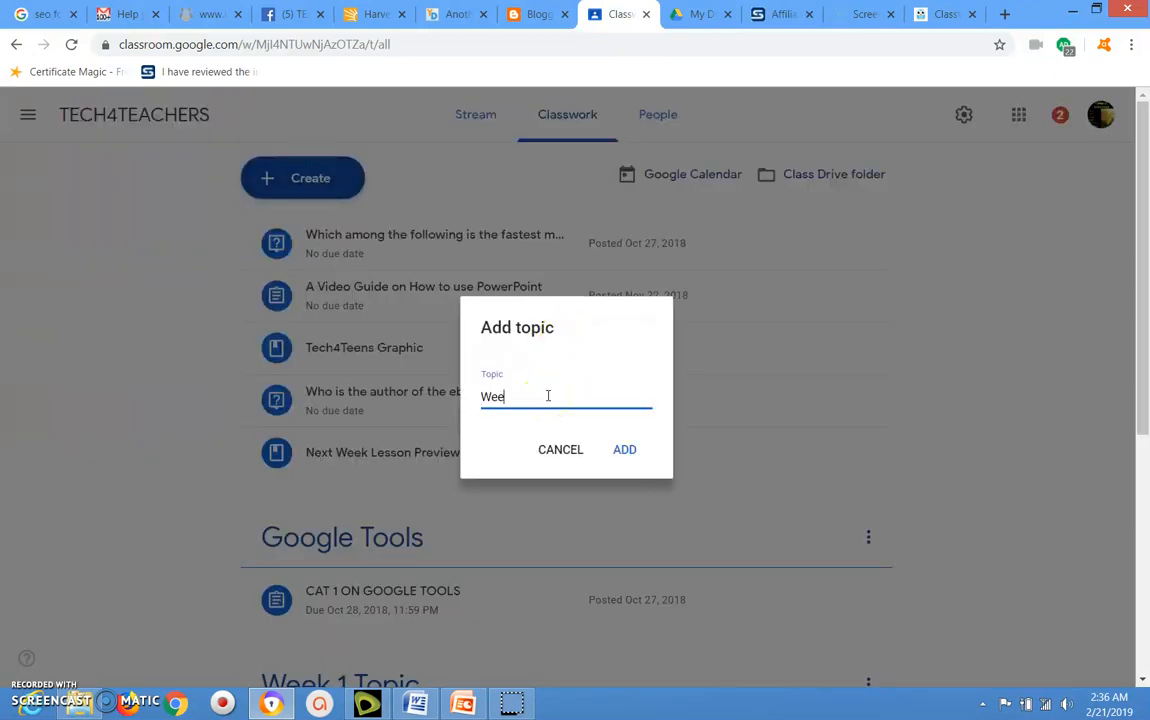
pyautogui.write(' 4 Topic')
pyautogui.click(628, 451)
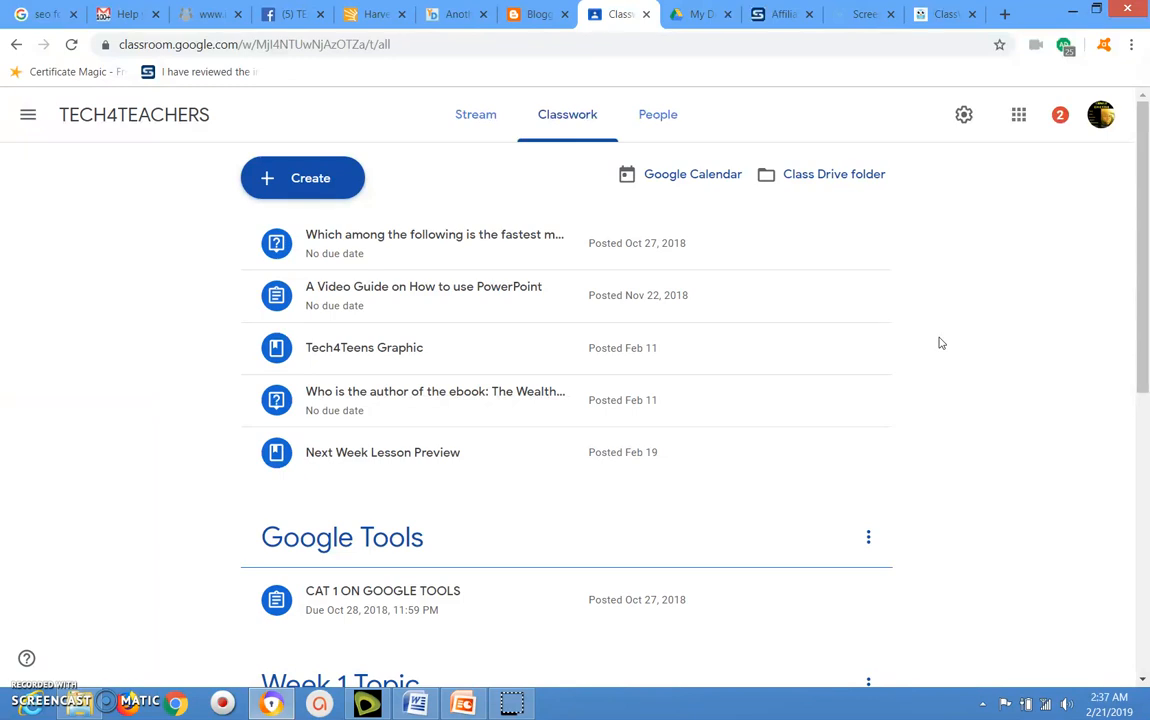
# - Start a new material post for the TECH4TEACHERS class, ready for its title
pyautogui.click(309, 186)
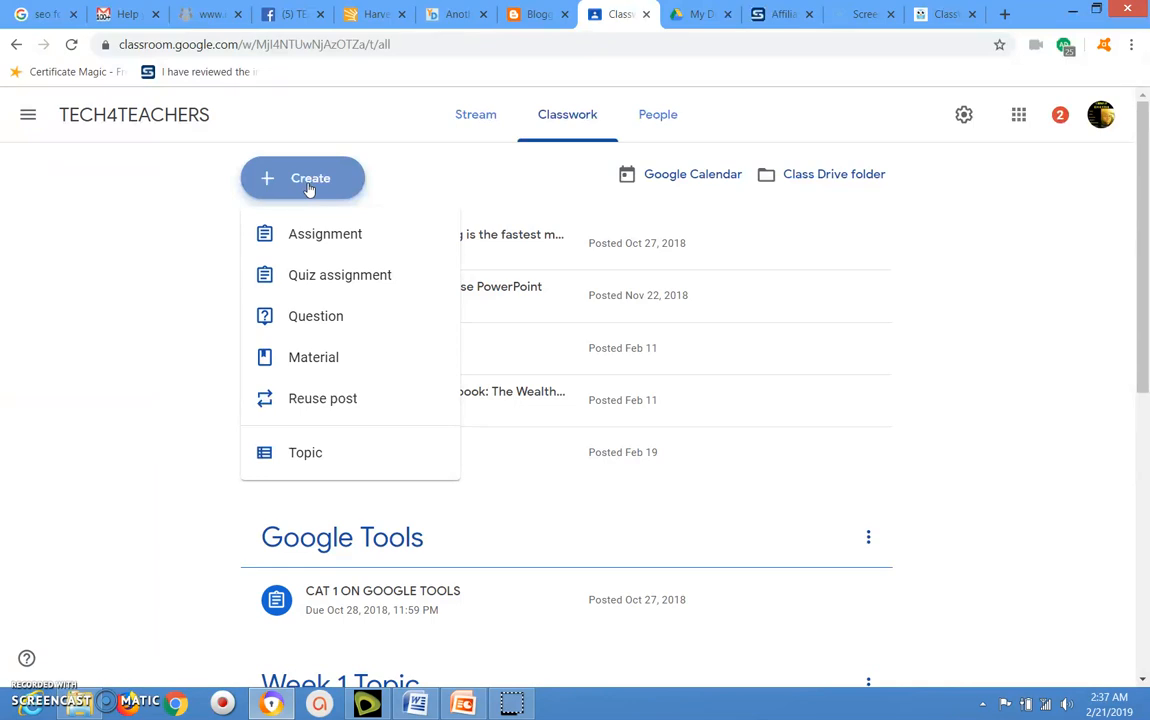
pyautogui.click(328, 362)
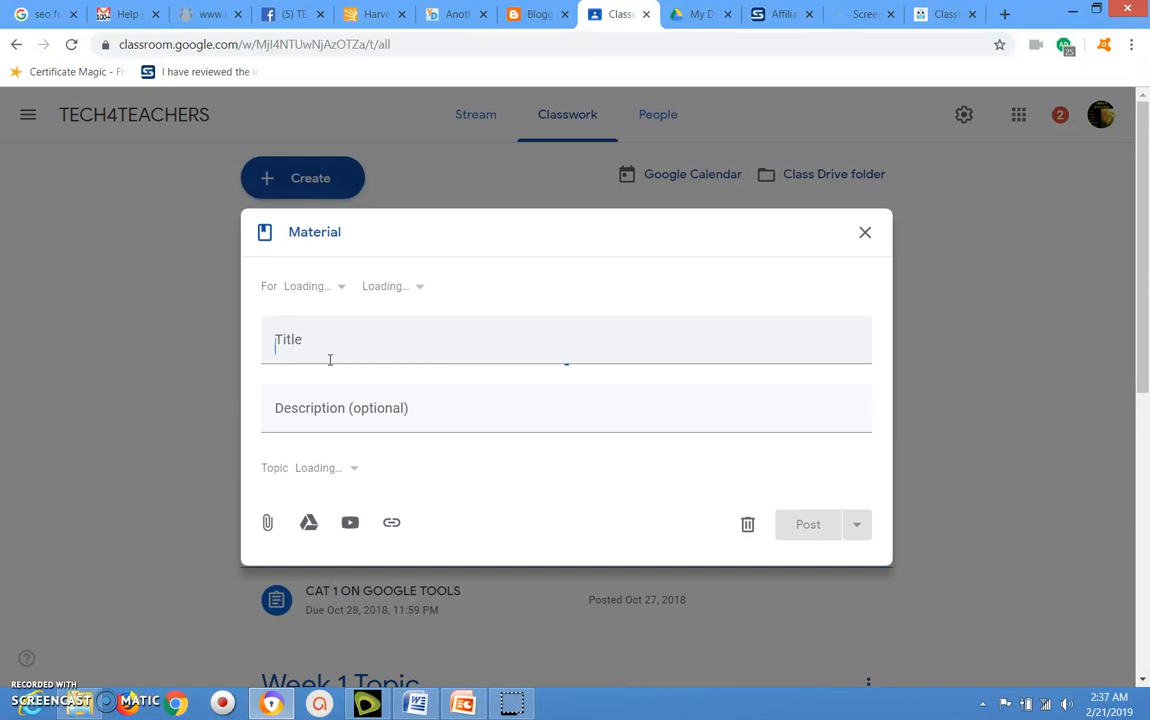
pyautogui.click(357, 311)
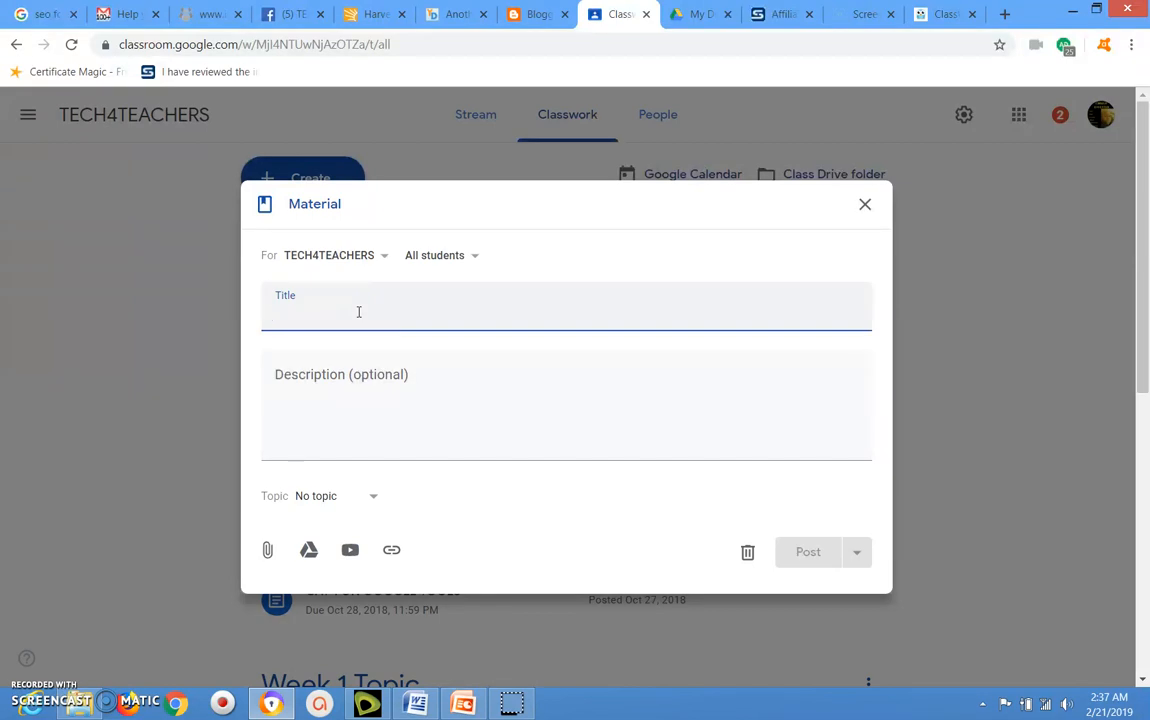
pyautogui.write('Note ')
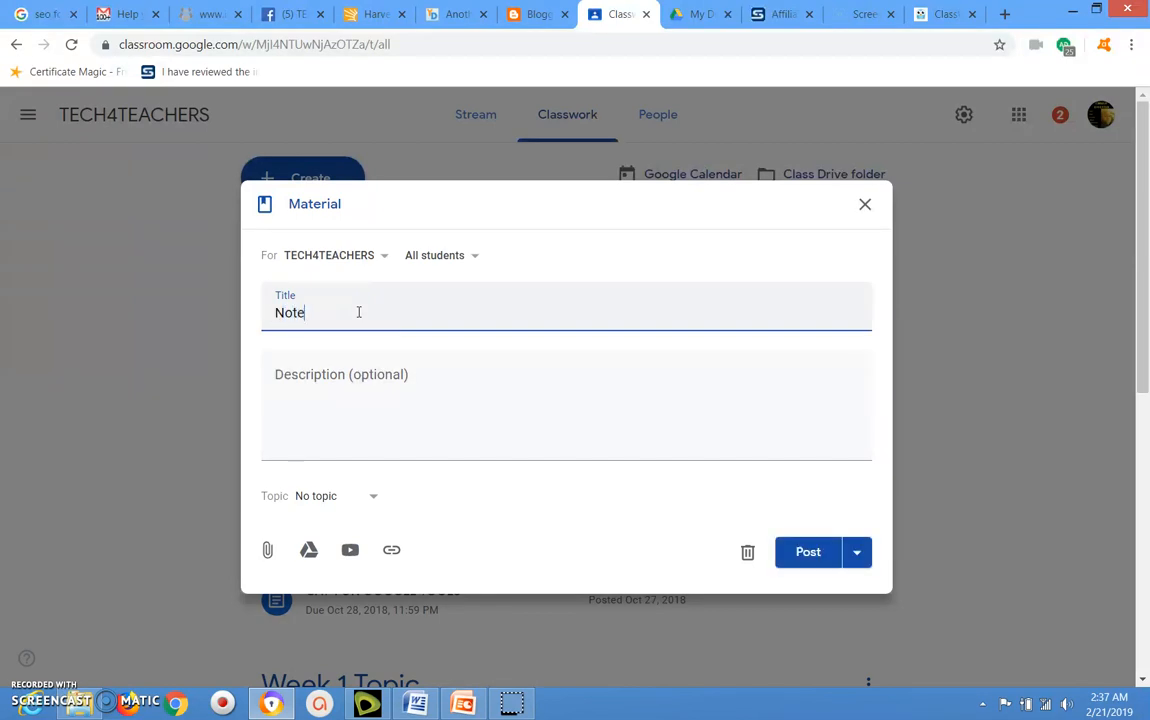
pyautogui.write('on')
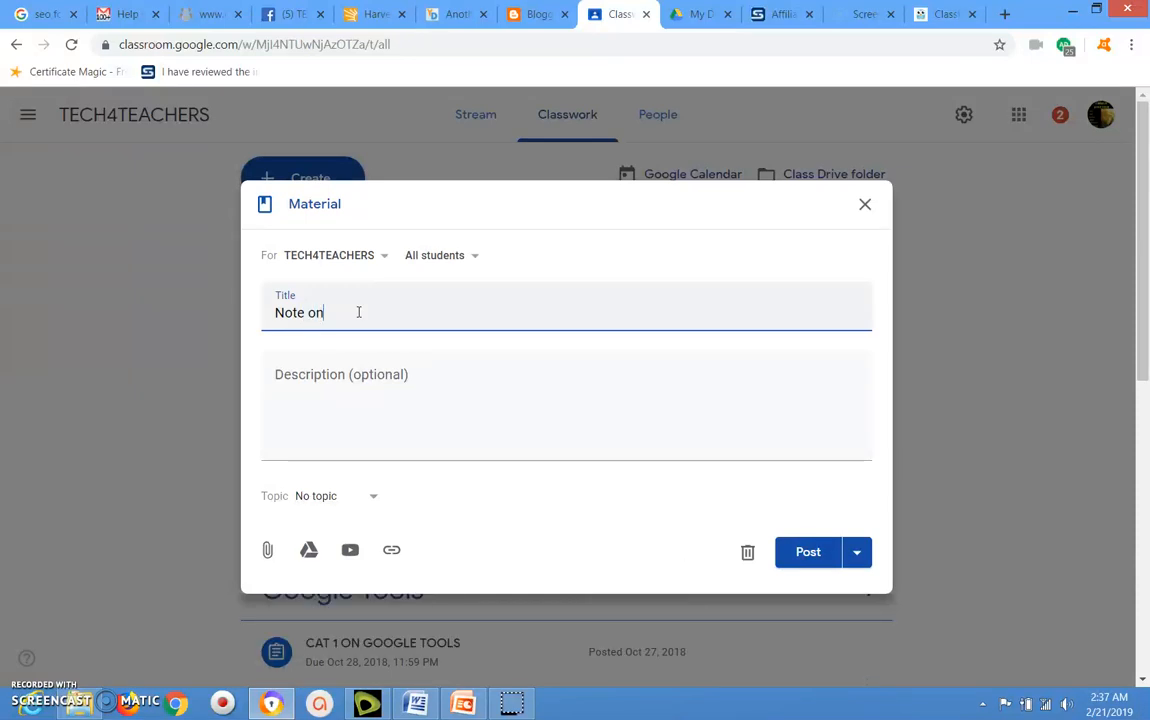
pyautogui.press('BackSpace')
pyautogui.press('BackSpace')
pyautogui.press('BackSpace')
pyautogui.press('BackSpace')
pyautogui.press('BackSpace')
pyautogui.press('BackSpace')
pyautogui.press('BackSpace')
# - Title the material "Study materials on Pronoun"
pyautogui.write('Study materials on')
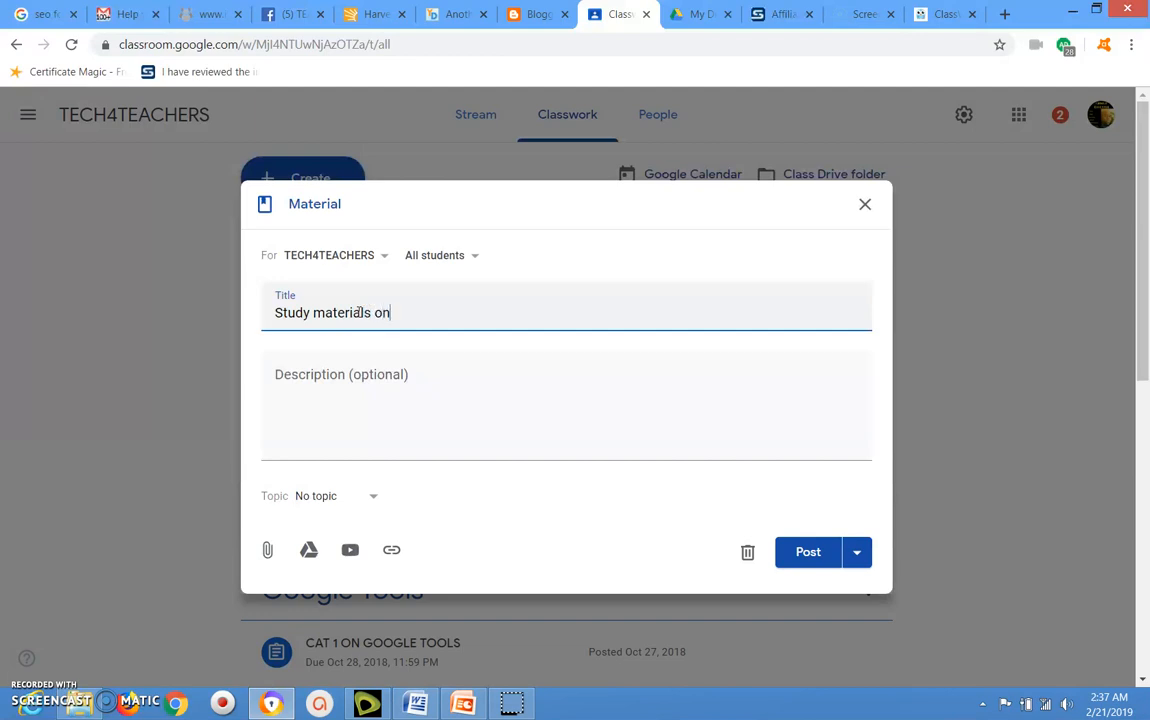
pyautogui.write(' Pronoun')
# - Enter the material's description: "Follow the link and access the materials for this week's lesson on Pronoun"
pyautogui.click(390, 376)
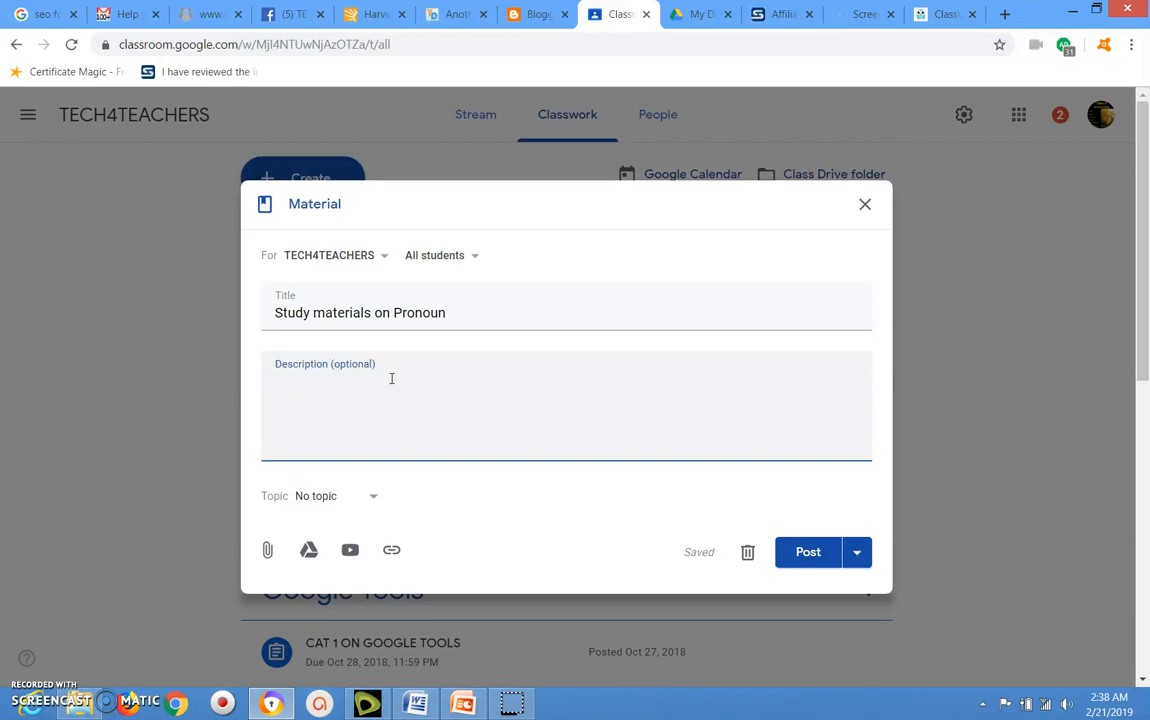
pyautogui.write('Follow the link')
pyautogui.write('an')
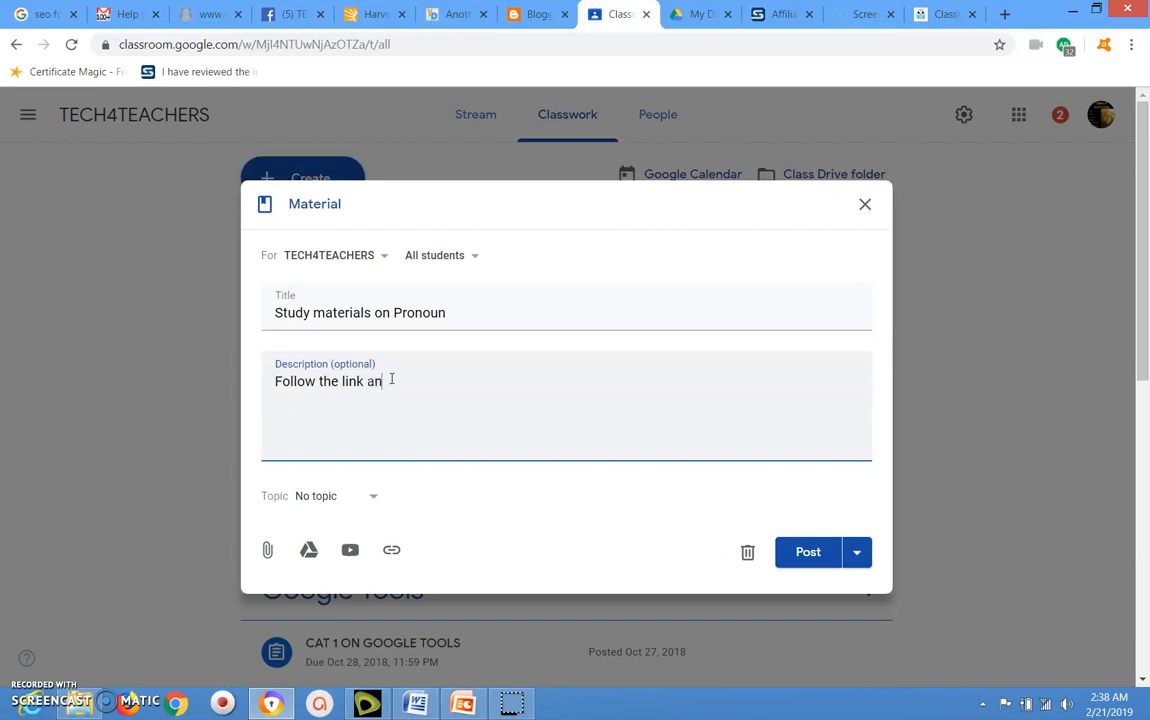
pyautogui.write('d access the materials for ')
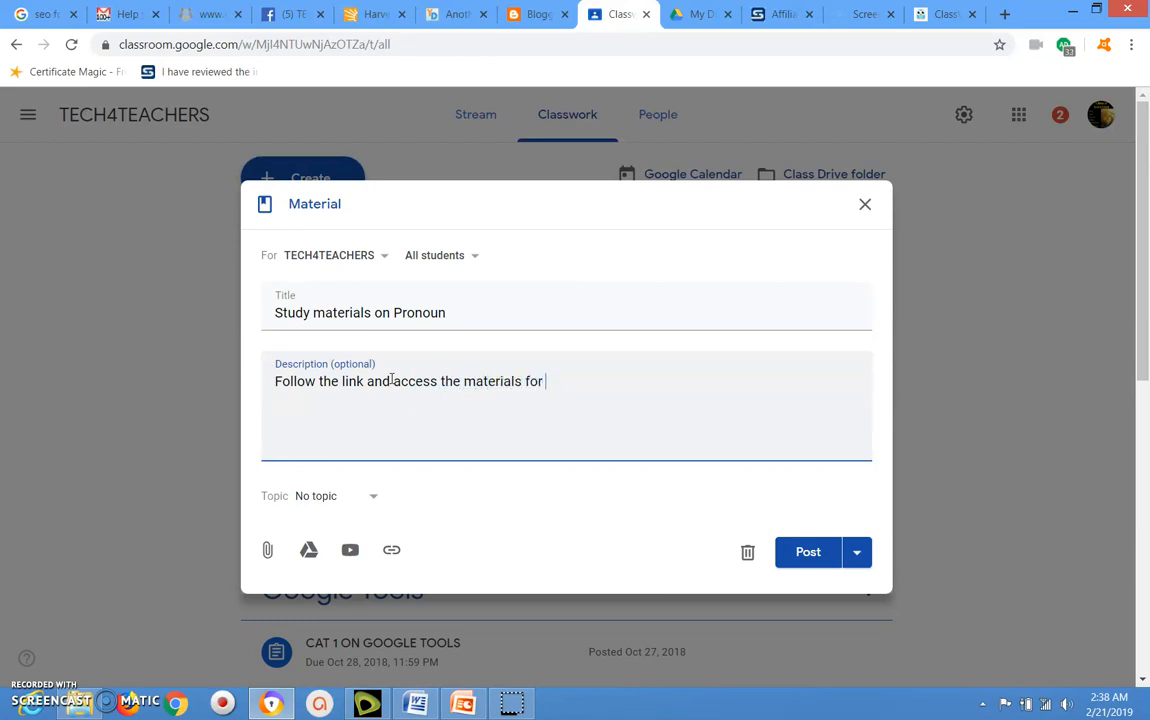
pyautogui.write("this week's lesson")
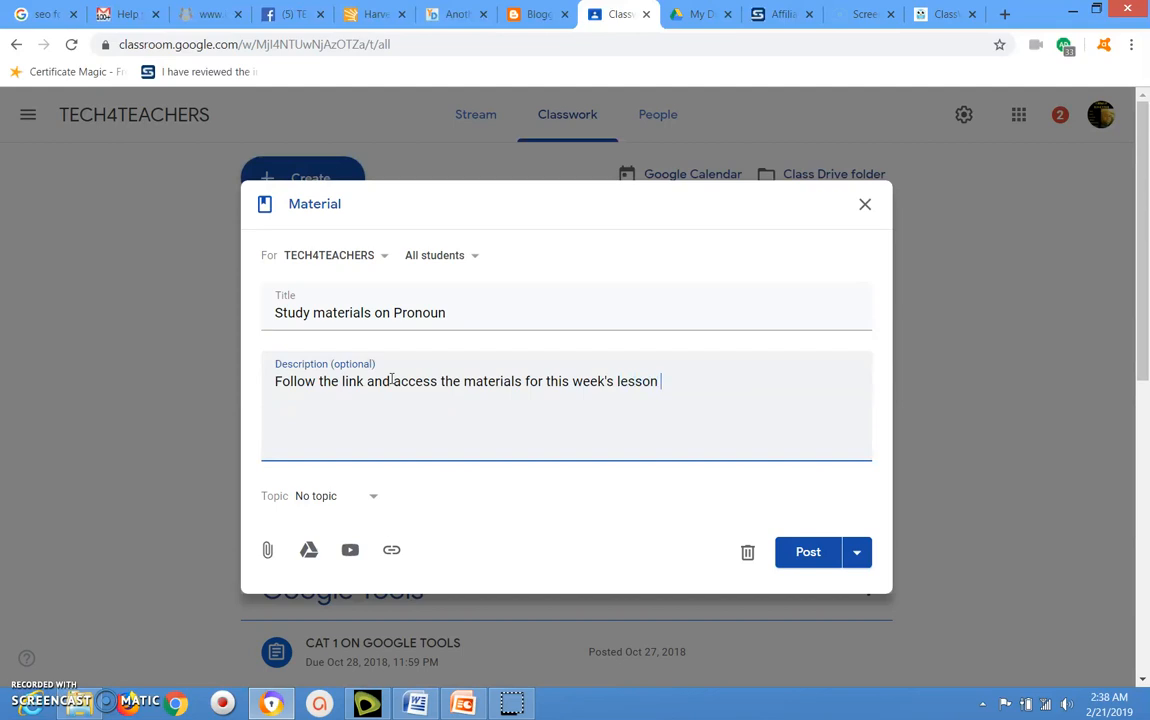
pyautogui.write(' onh')
pyautogui.press('BackSpace')
pyautogui.write('Pronoun')
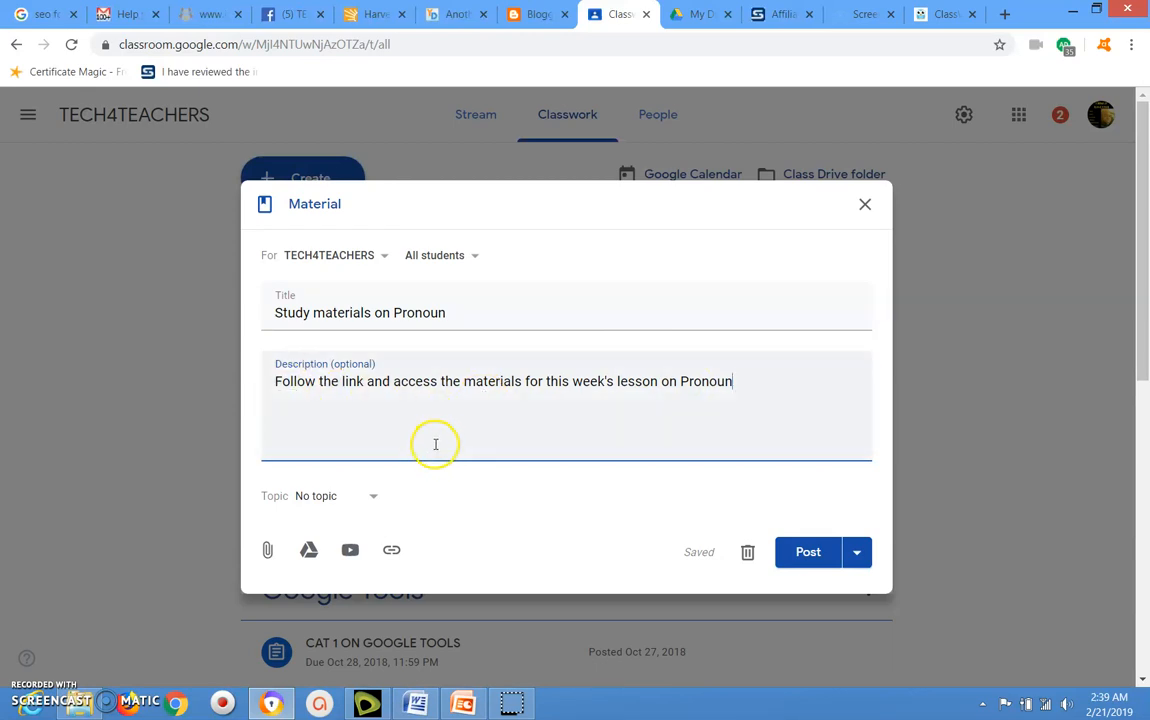
# - Assign the material to "Week 2 Topic" and post it to the class
pyautogui.click(375, 500)
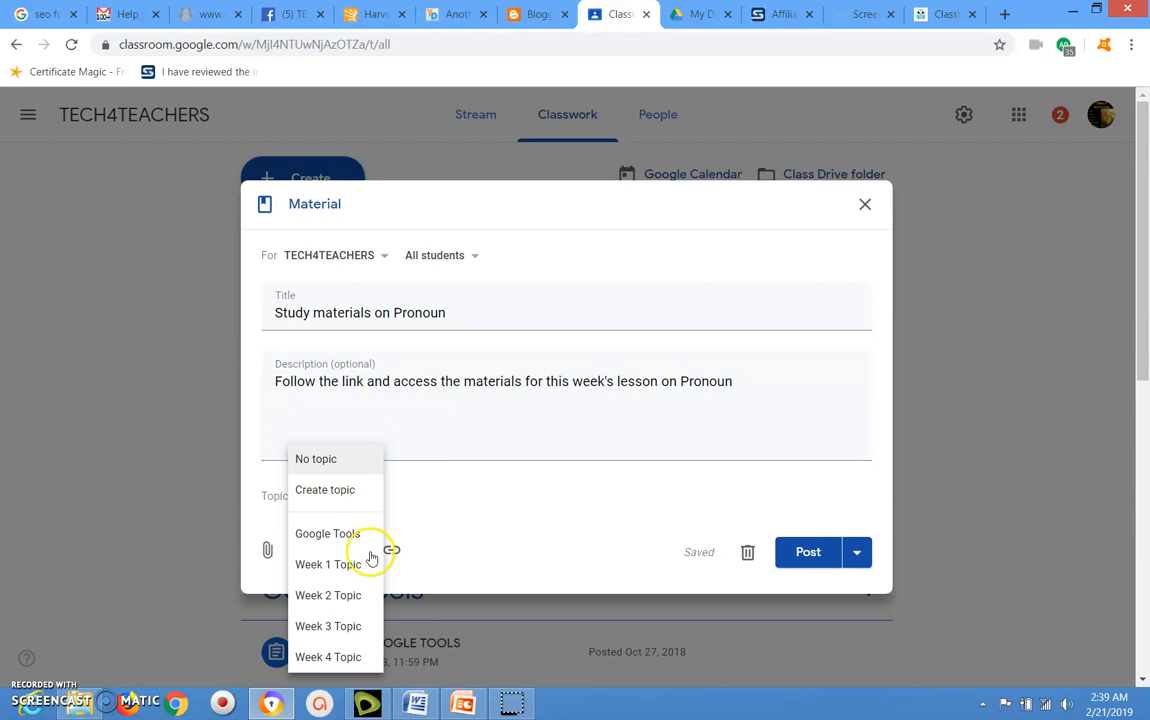
pyautogui.click(334, 596)
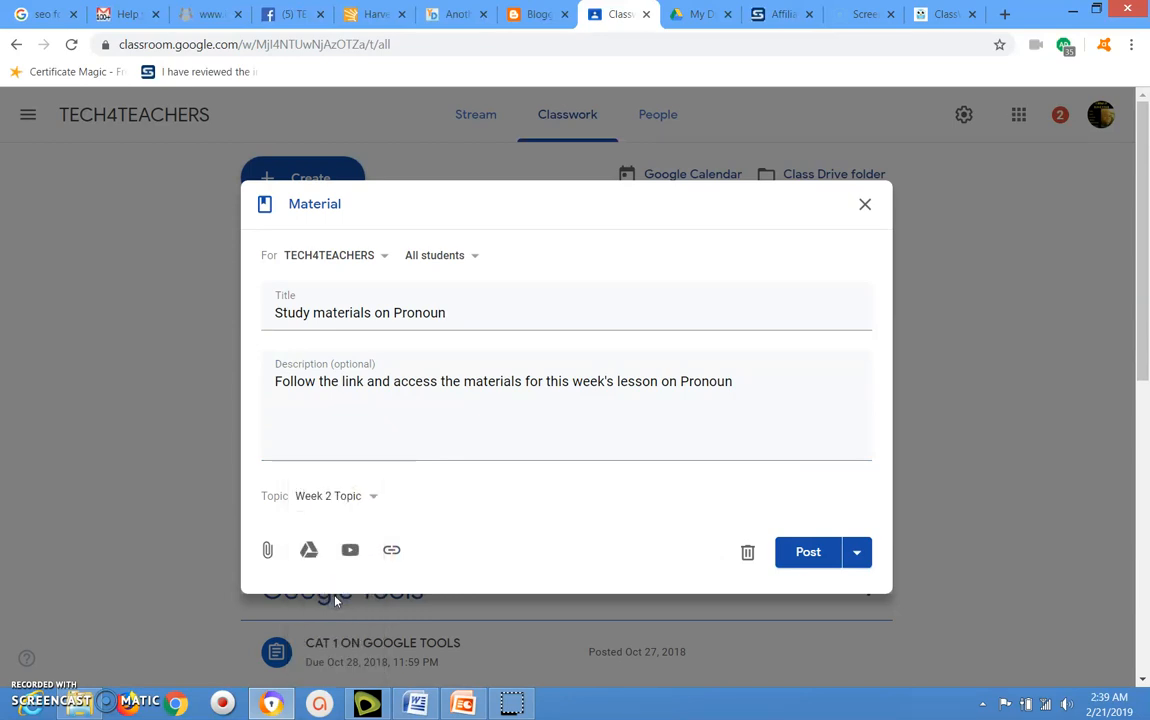
pyautogui.click(814, 555)
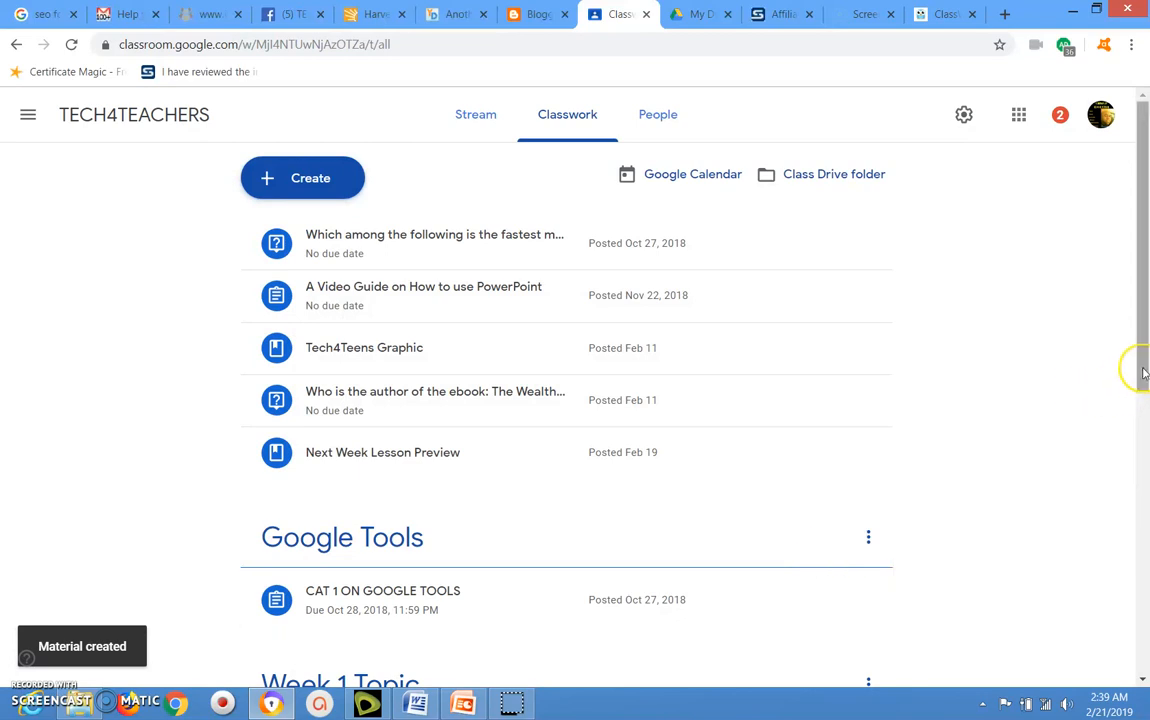
# - Look through the classwork topics to check the posted material under "Week 2 Topic"
pyautogui.moveTo(1143, 360); pyautogui.dragTo(1121, 510)
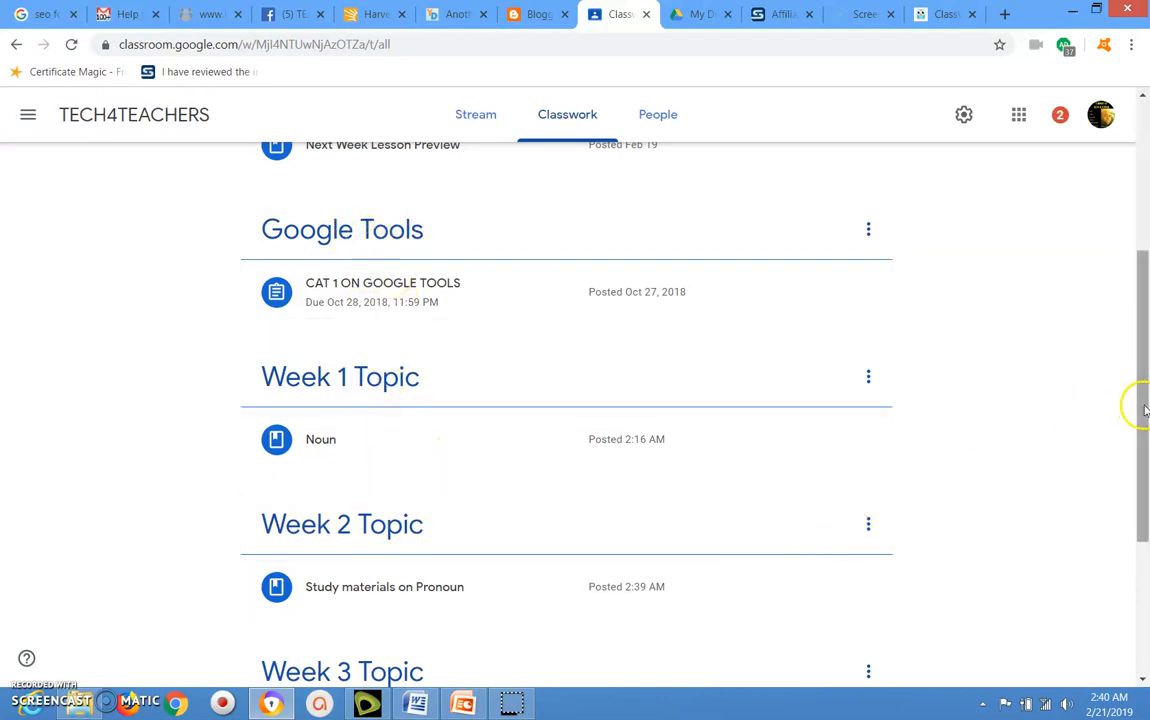
pyautogui.moveTo(1142, 404); pyautogui.dragTo(1120, 560)
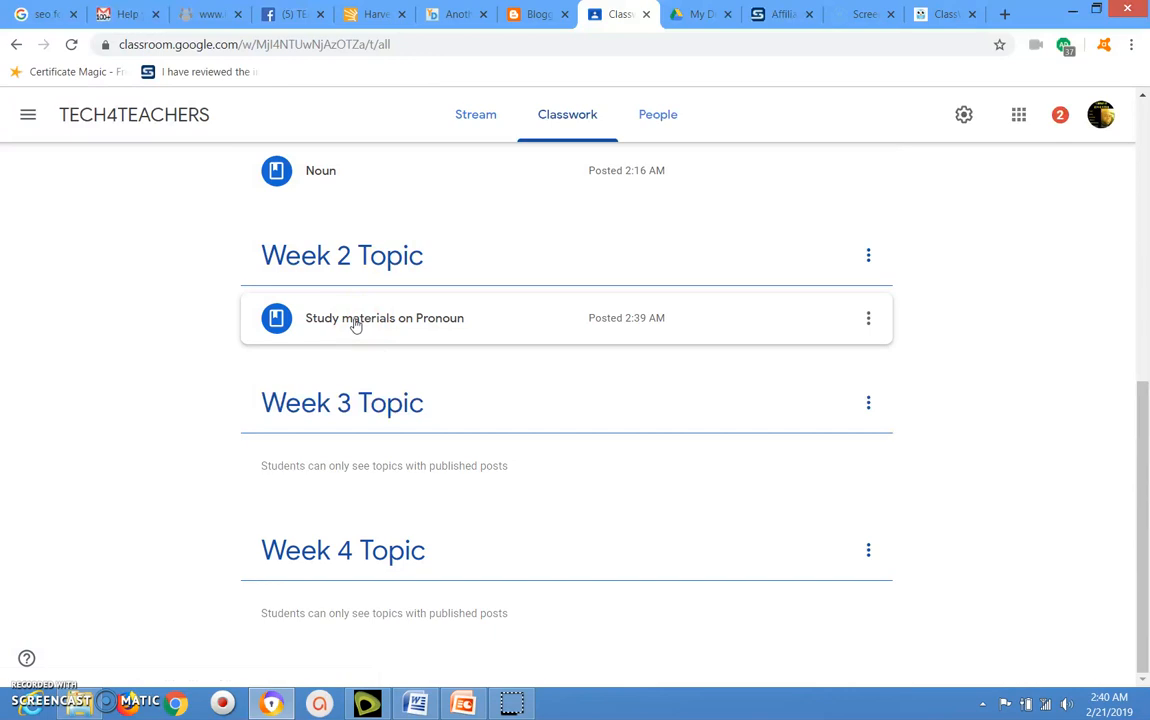
pyautogui.click(350, 277)
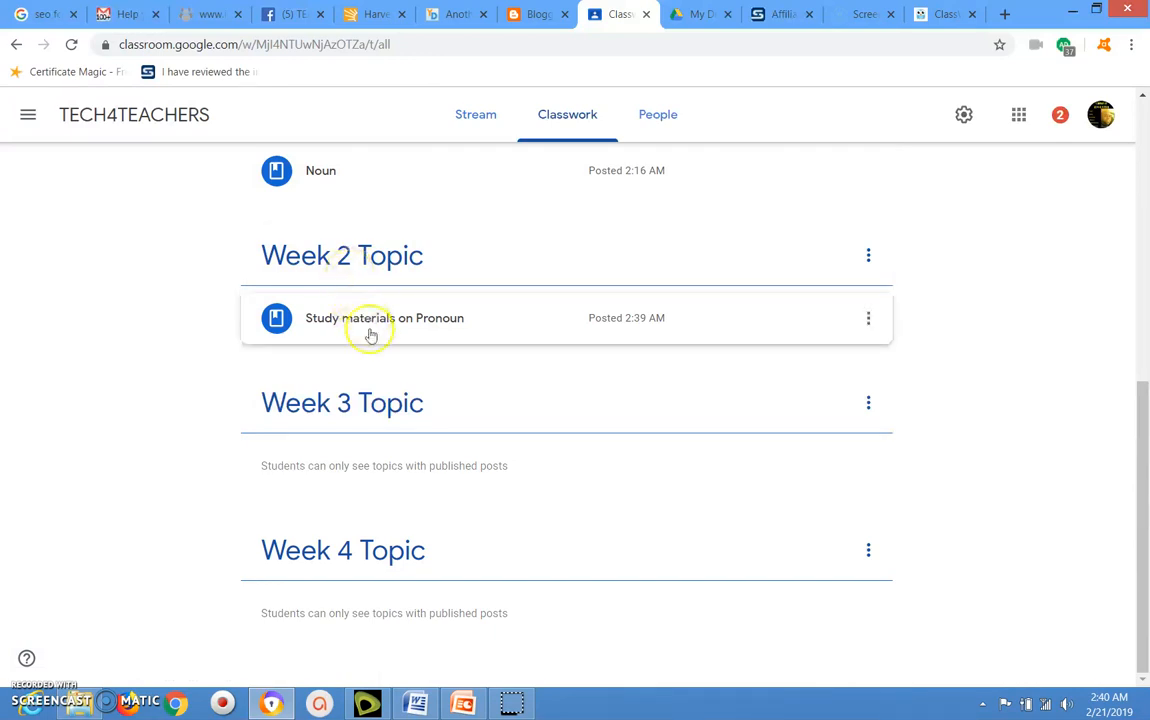